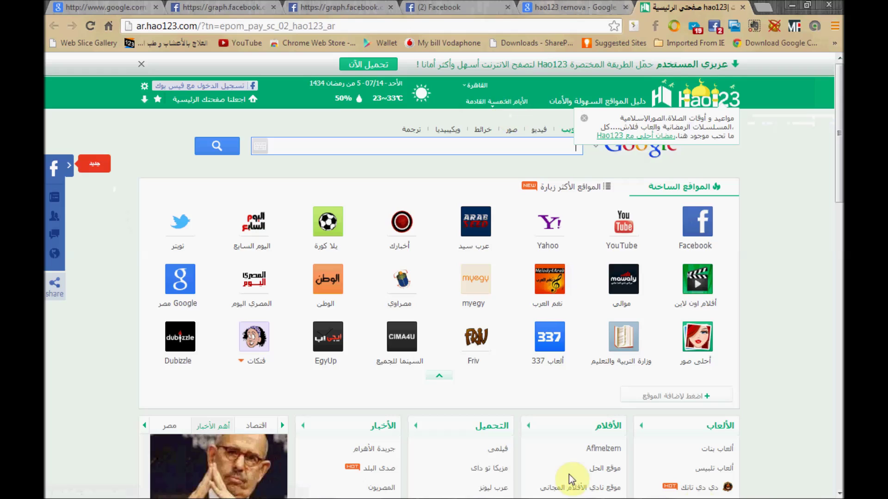
- Open Programs and Features from the Control Panel and select the Hao123-Client entry
mouse_move(698, 497)
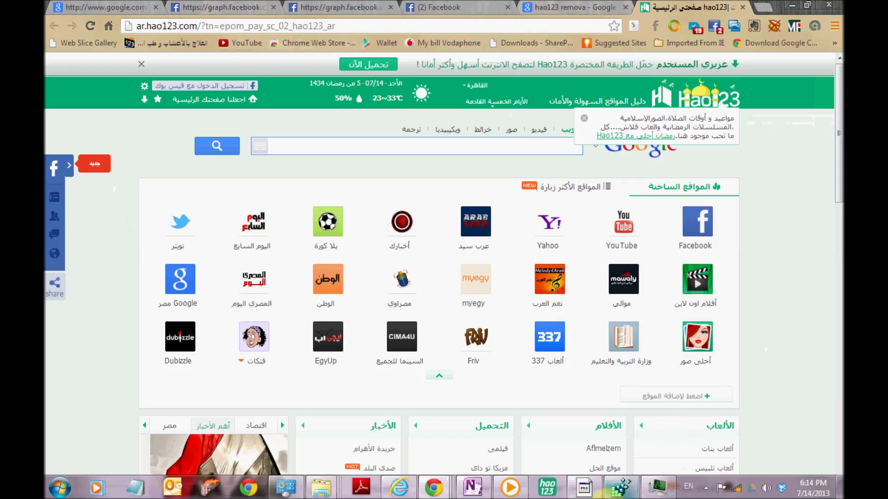
mouse_move(512, 488)
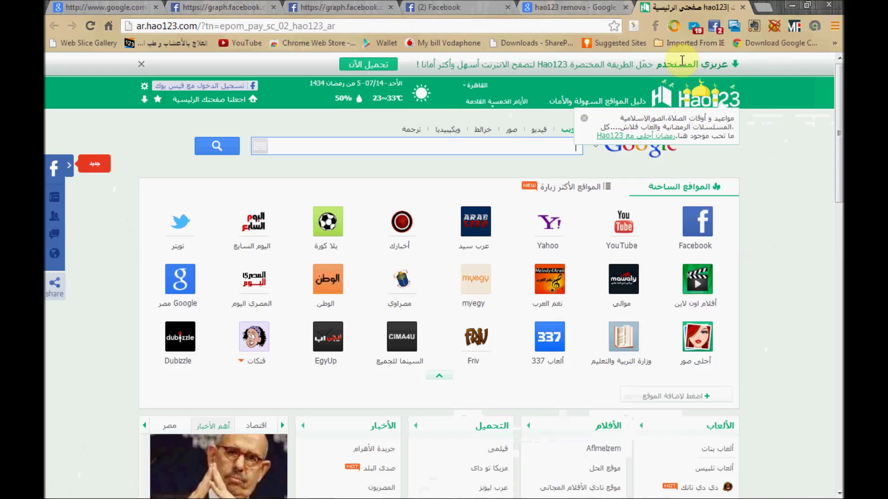
mouse_move(48, 494)
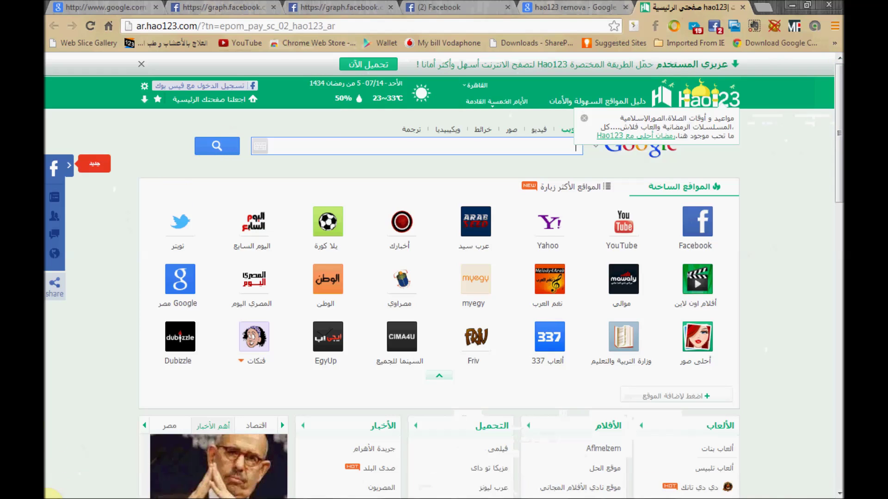
click(54, 489)
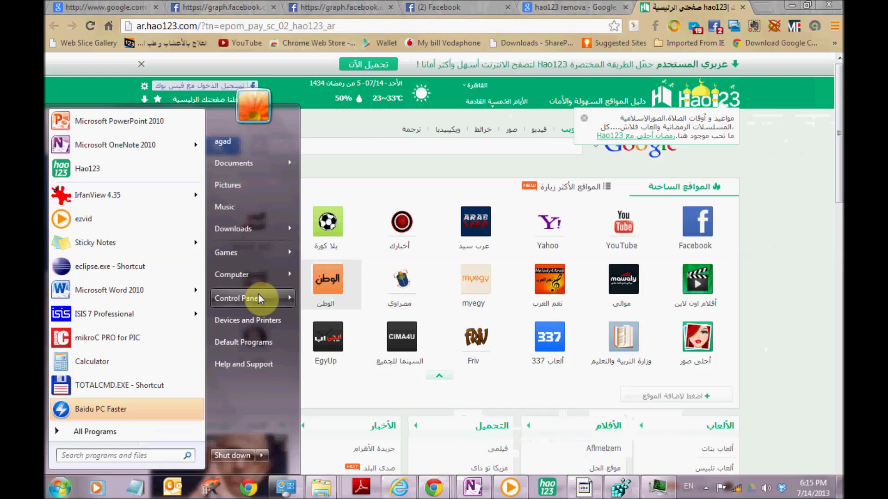
mouse_move(280, 291)
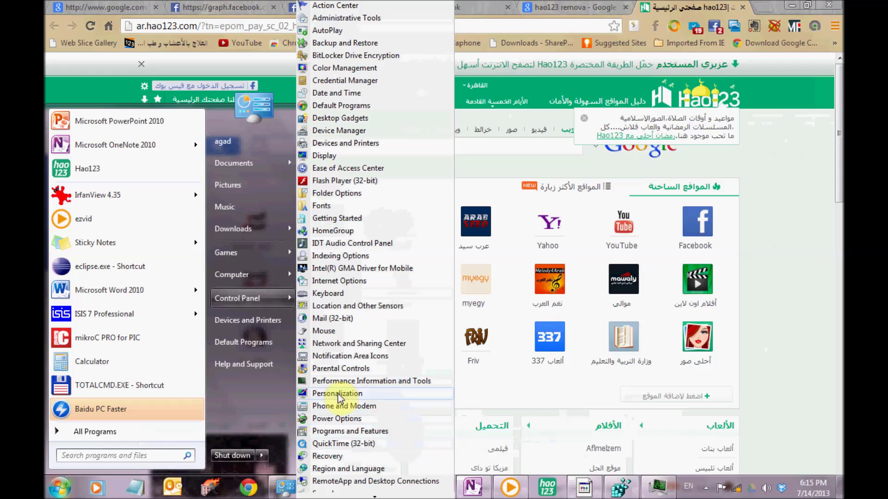
click(387, 435)
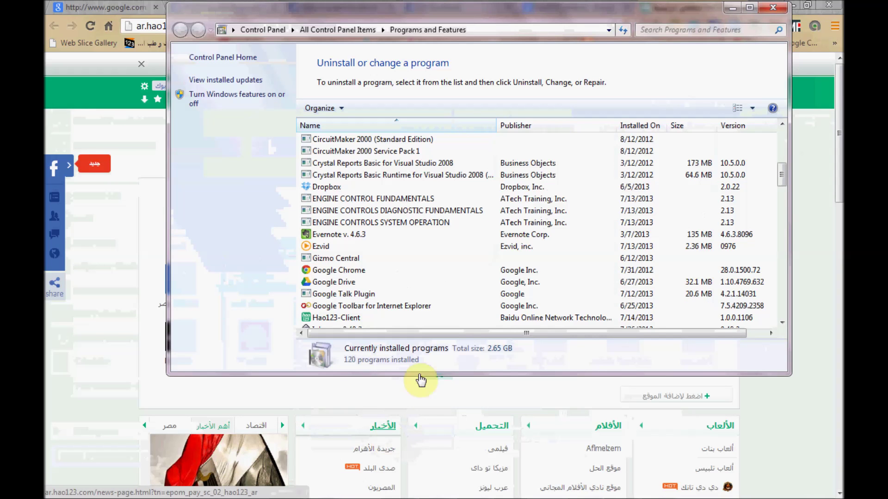
click(491, 188)
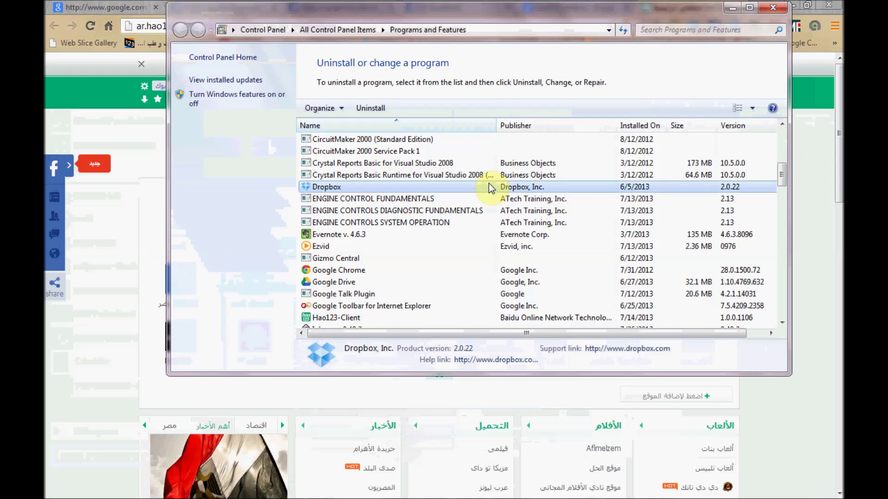
scroll(491, 188, down, 2)
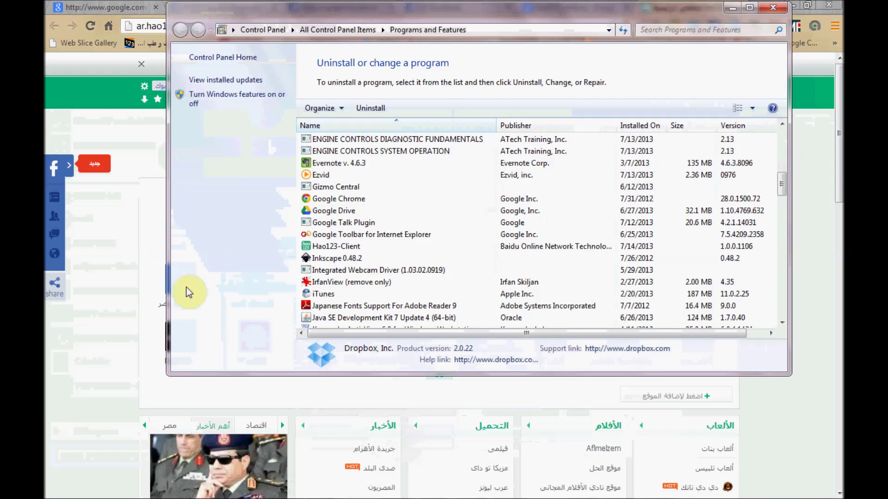
click(355, 250)
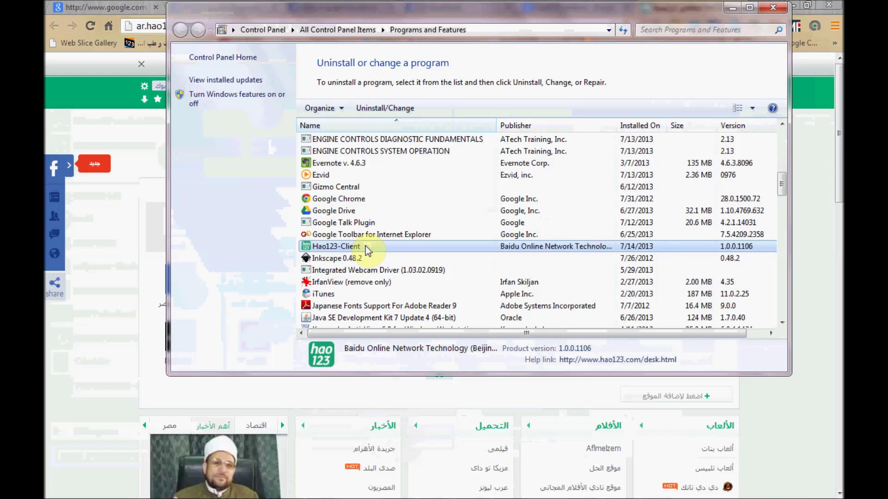
- Uninstall Hao123-Client, continuing past the logged-on users warning and dismissing the please-wait notice
click(384, 108)
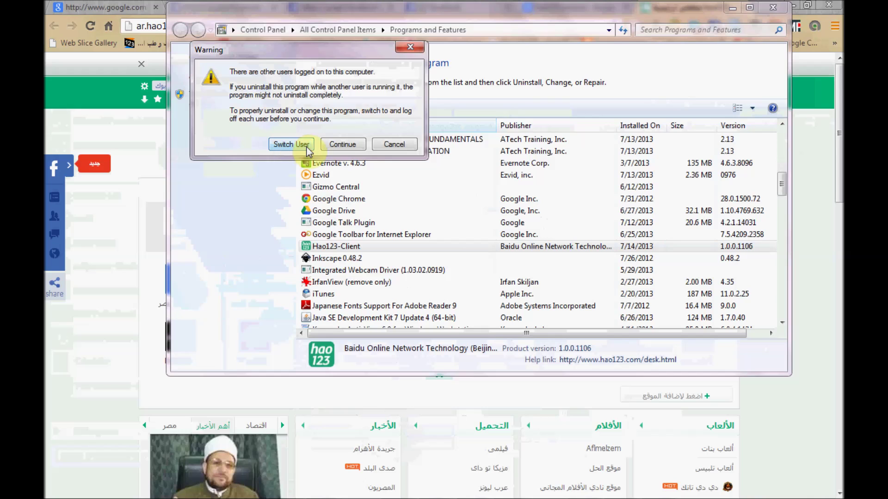
click(330, 147)
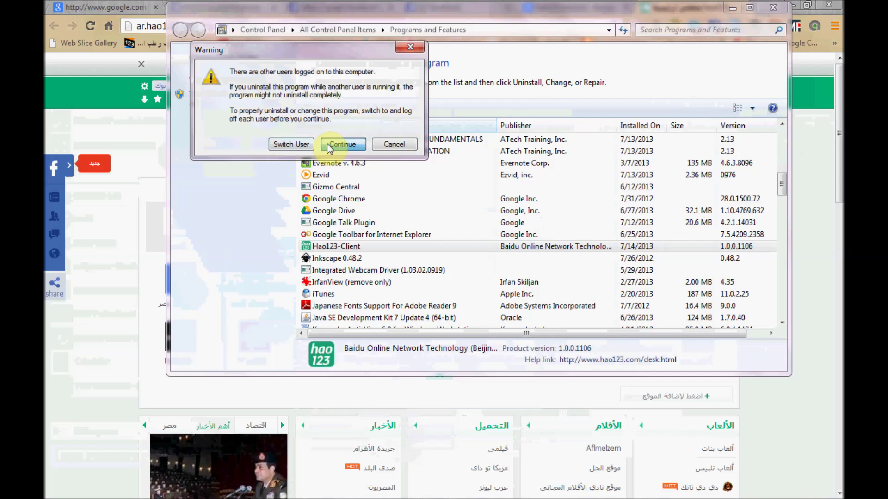
click(328, 145)
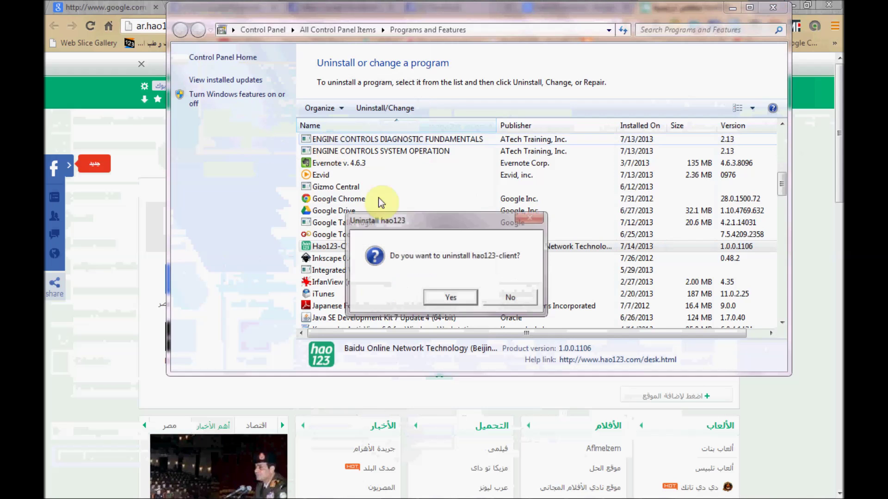
click(454, 300)
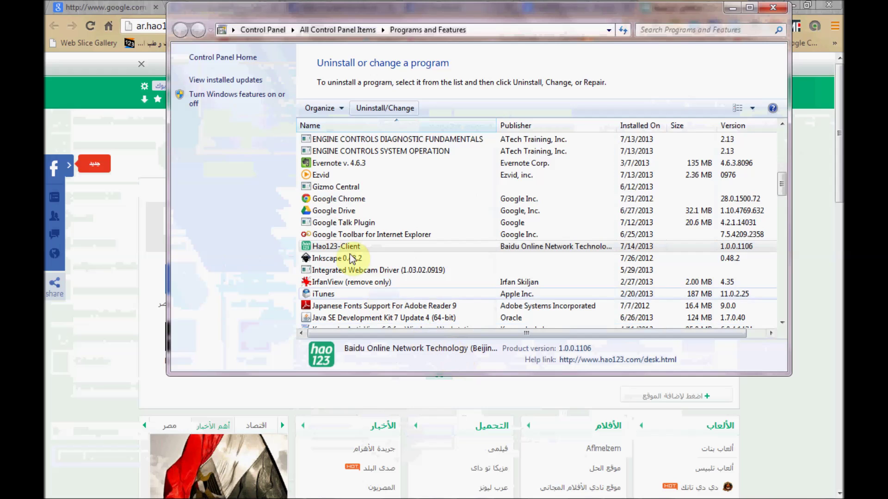
mouse_move(419, 497)
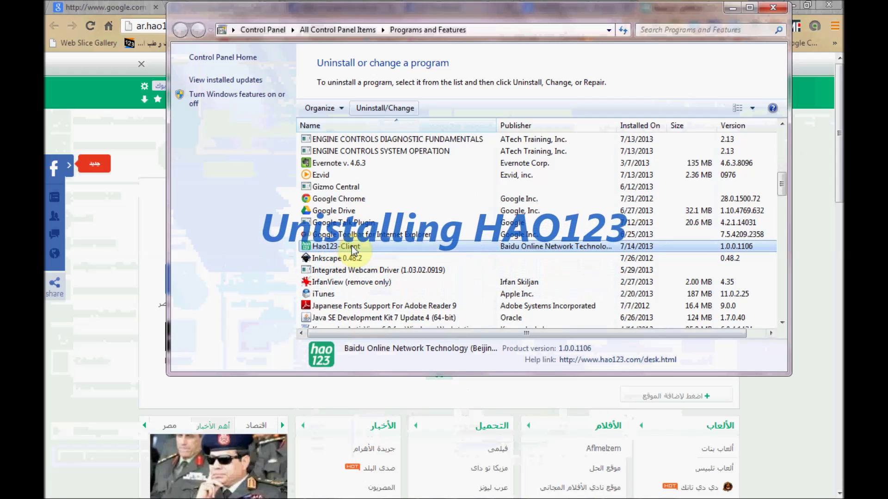
click(352, 110)
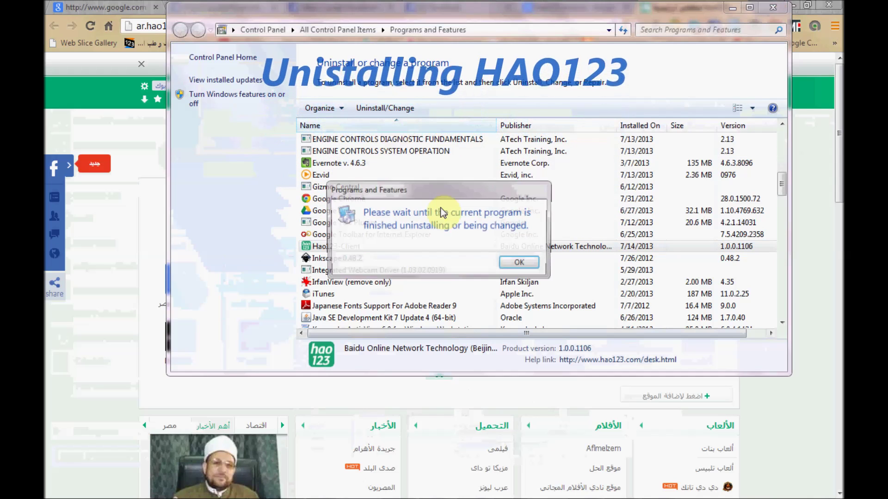
click(539, 266)
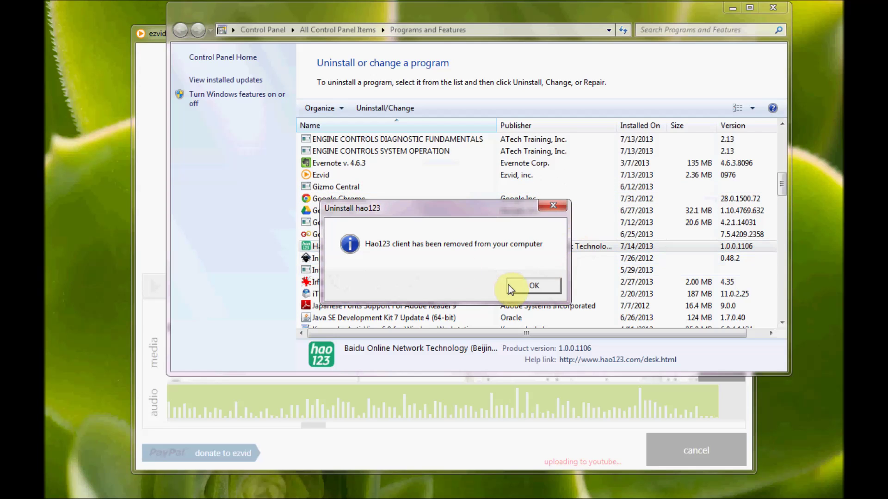
- Acknowledge the 'Hao123 client has been removed' message and confirm it left the program list
click(527, 291)
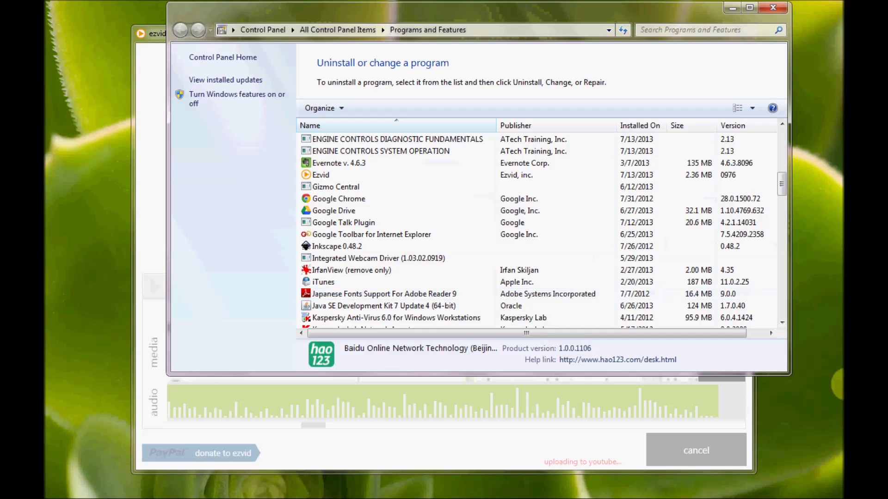
mouse_move(552, 496)
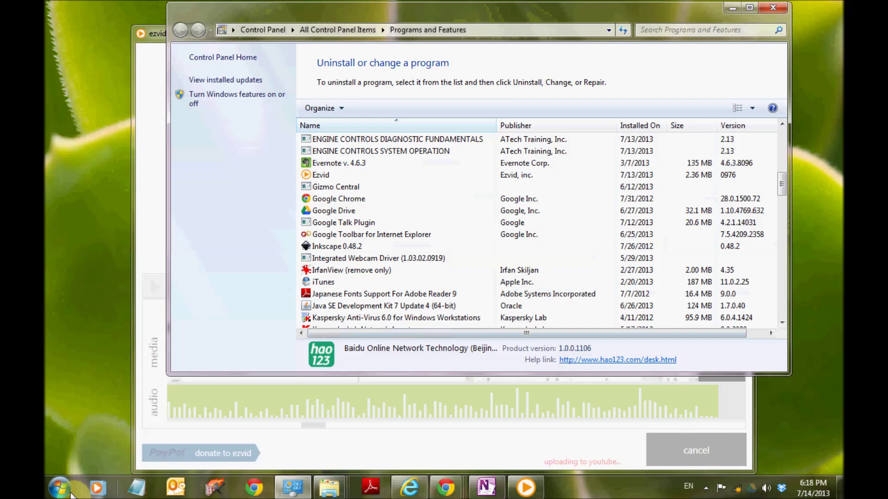
- Launch Registry Editor by searching 'regedit' from the Start menu
click(61, 489)
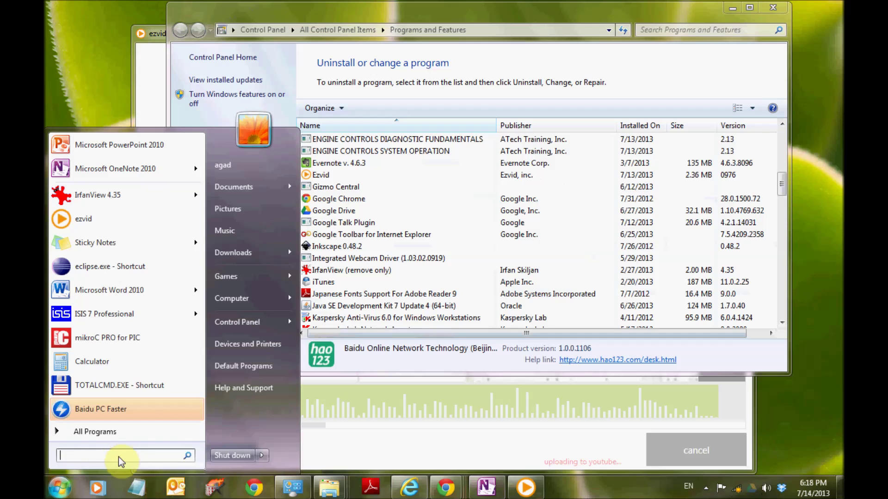
text(reg)
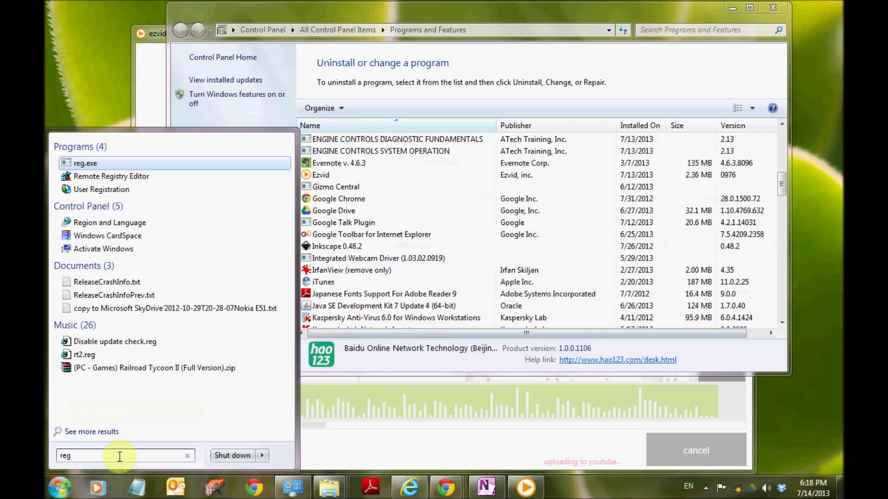
text(edit)
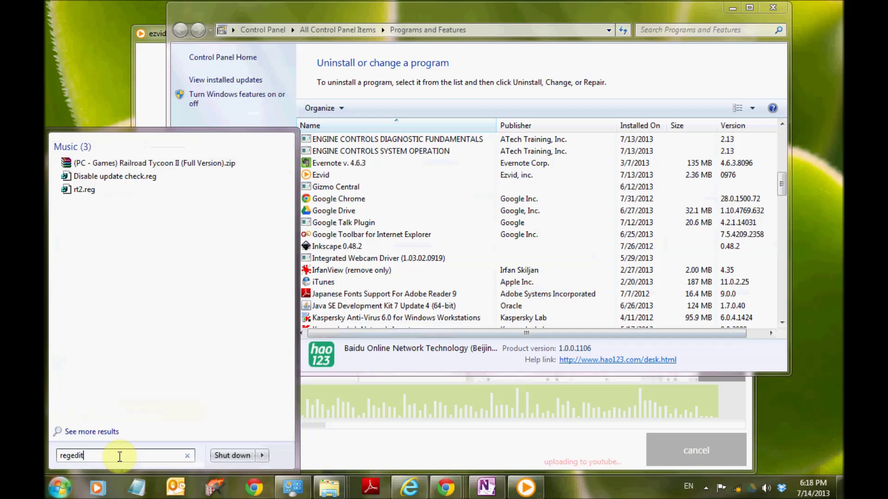
key(Return)
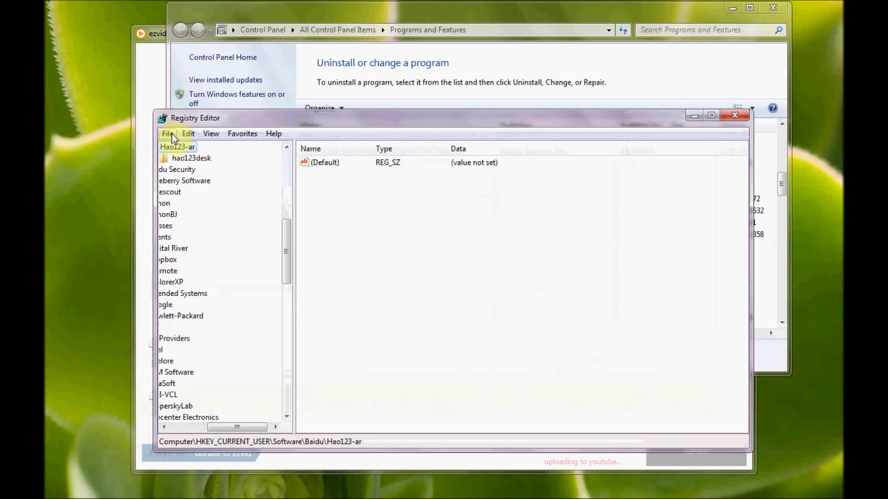
- Navigate to HKEY_CURRENT_USER\Software and select the Baidu key
click(171, 133)
click(338, 110)
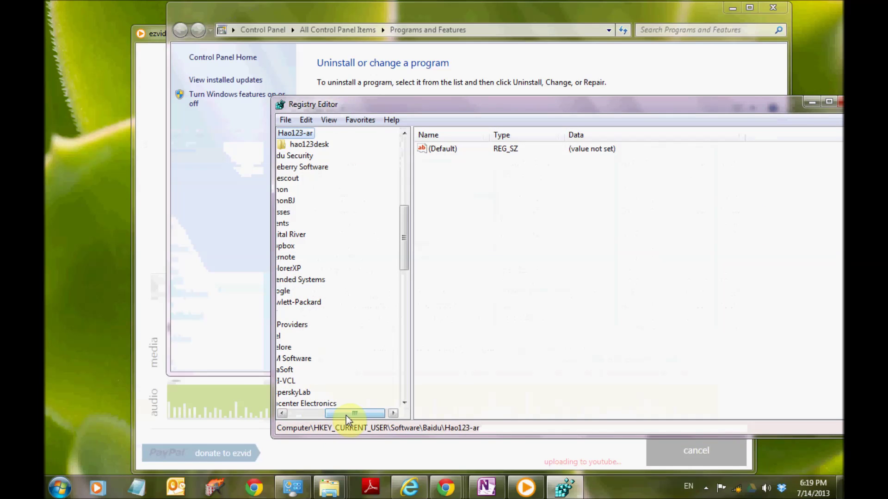
drag(347, 415, 292, 415)
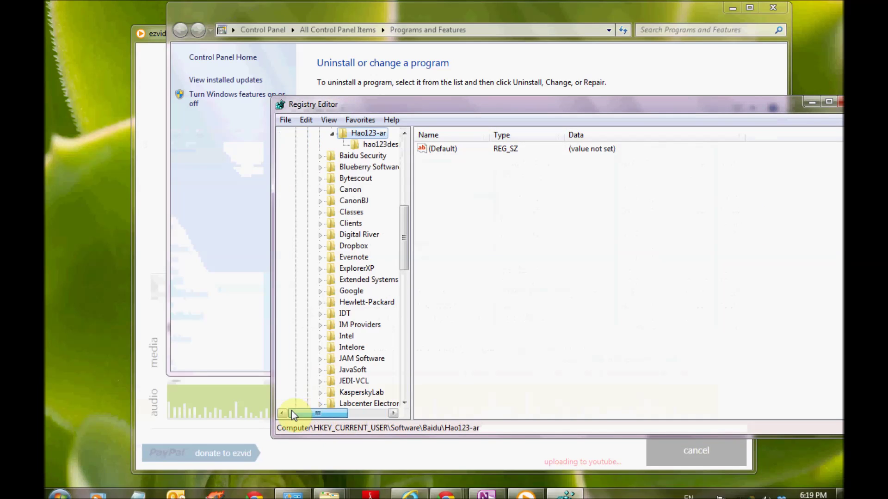
scroll(359, 380, up, 2)
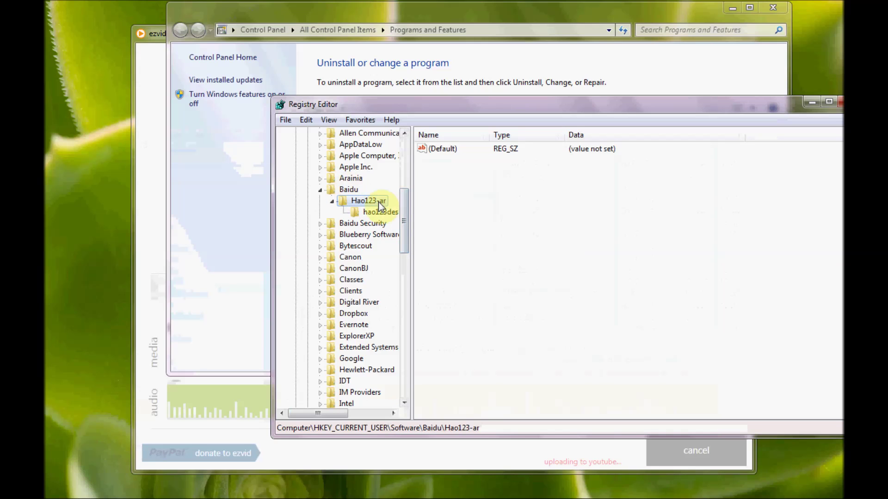
click(349, 187)
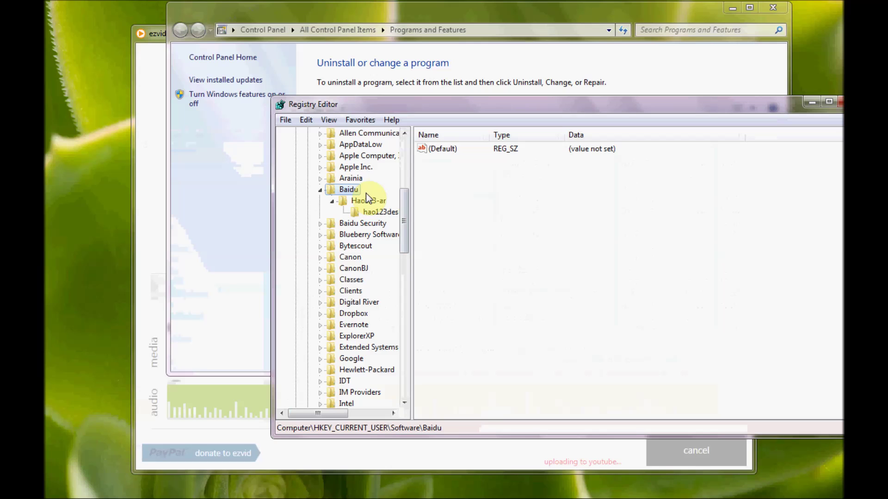
- Delete the Baidu key from HKEY_CURRENT_USER\Software
right_click(359, 188)
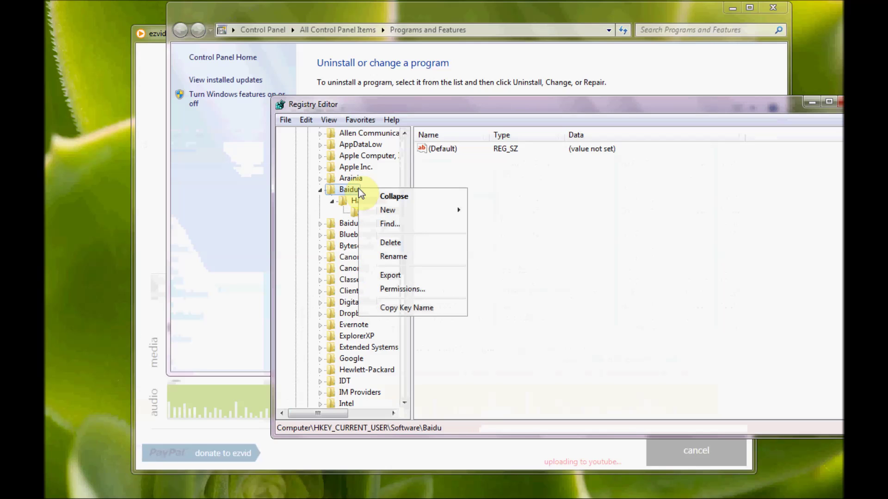
click(392, 243)
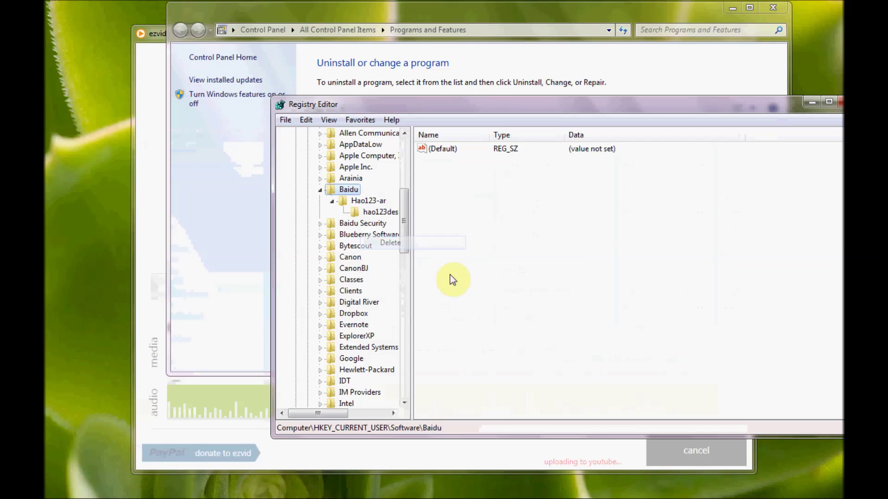
click(508, 254)
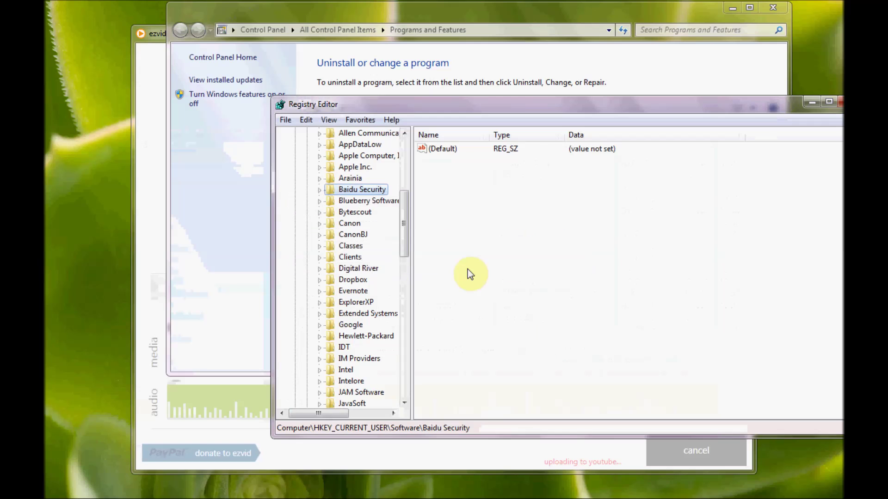
- Expand Baidu Security to reveal its PC Faster subkey
double_click(361, 190)
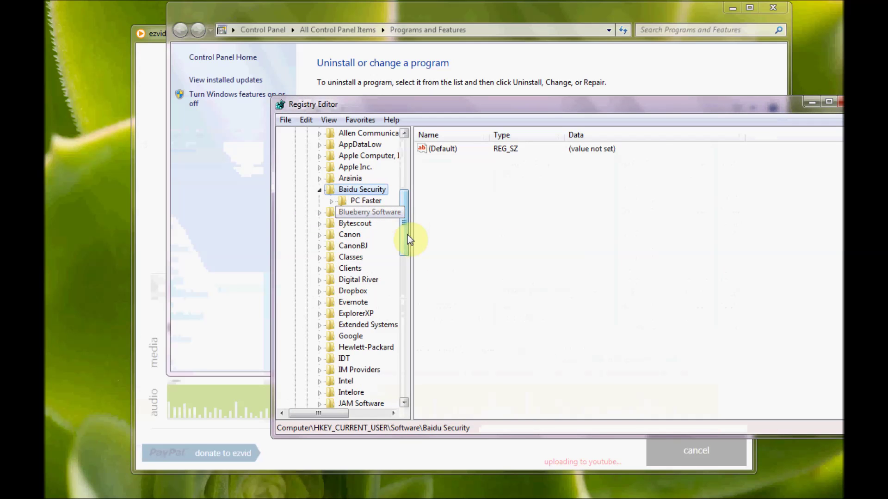
drag(406, 236, 406, 240)
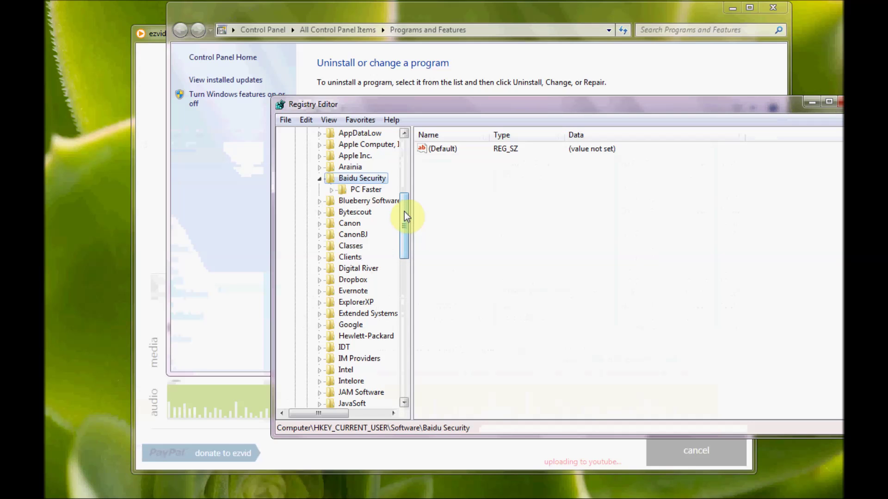
drag(404, 212, 406, 139)
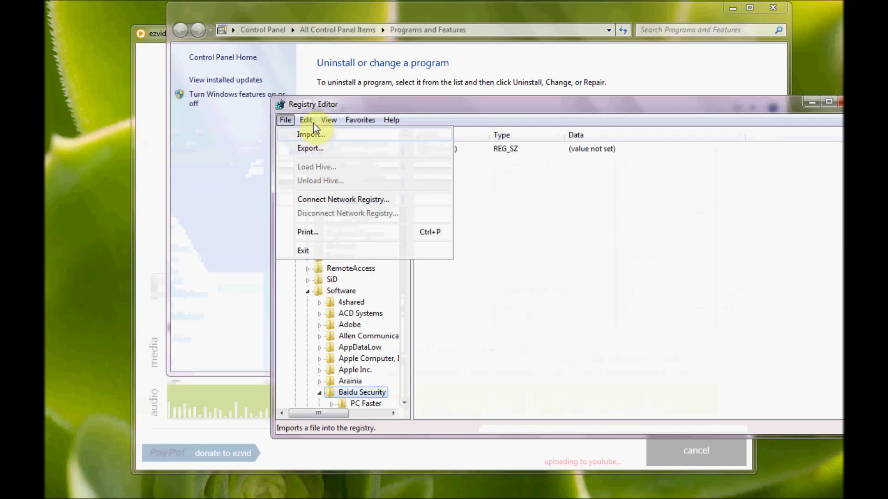
- Search the registry for 'hao123', landing on Internet Explorer's Main key, and maximize the window
mouse_move(307, 122)
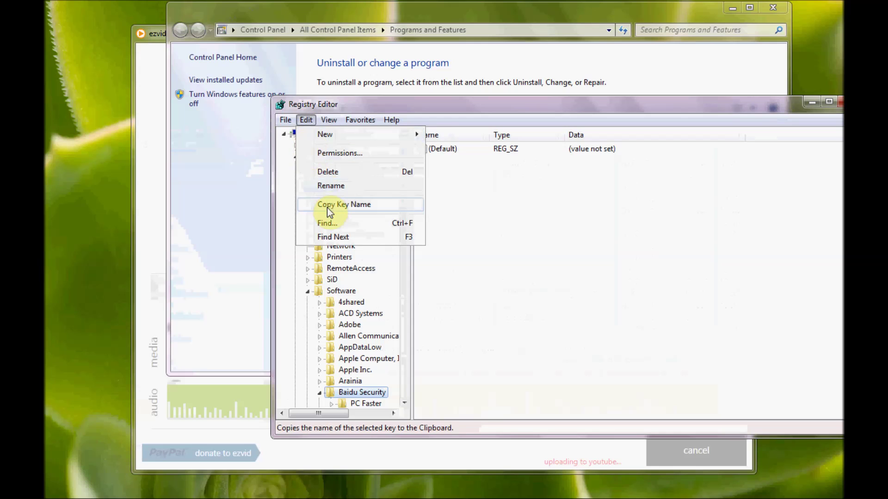
click(331, 223)
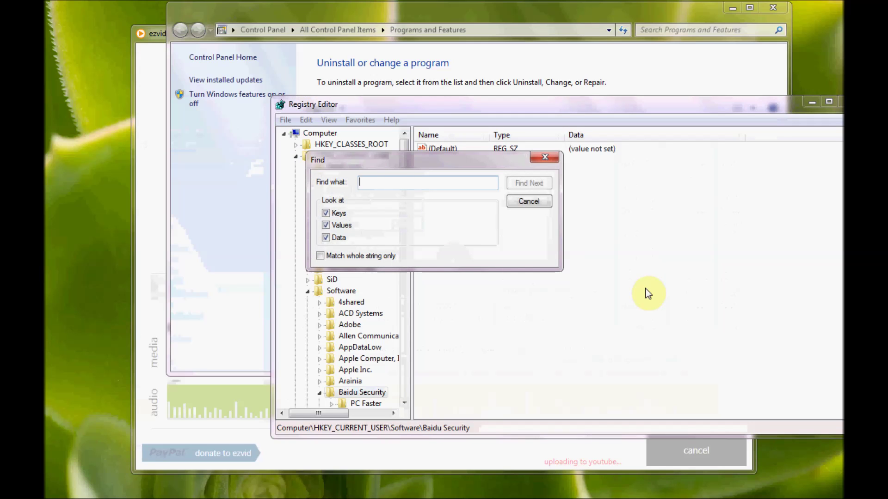
text(hao)
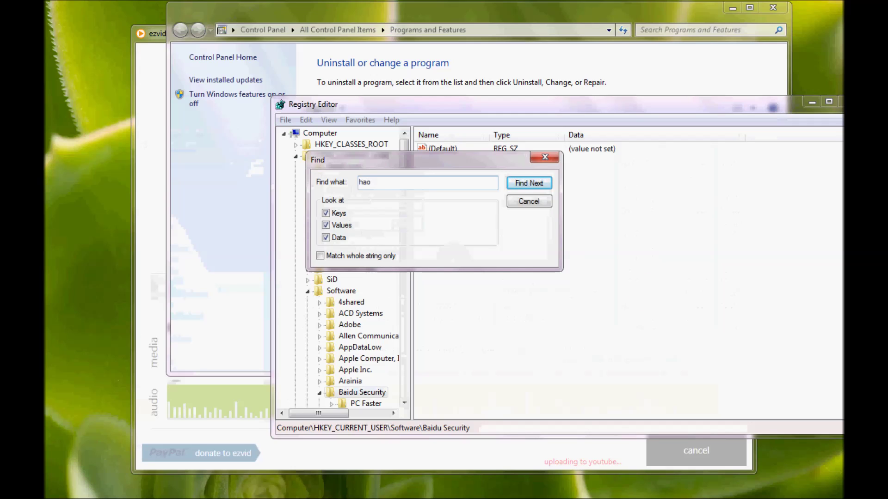
key(Return)
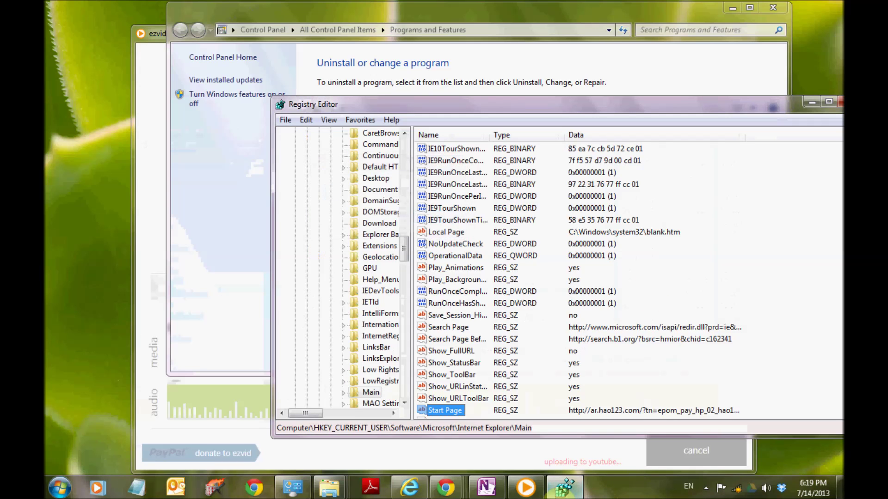
mouse_move(564, 487)
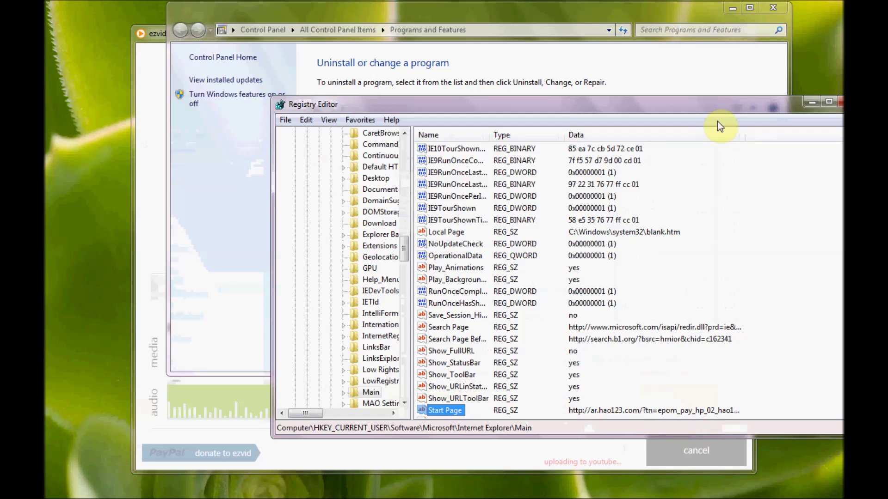
drag(611, 107, 481, 1)
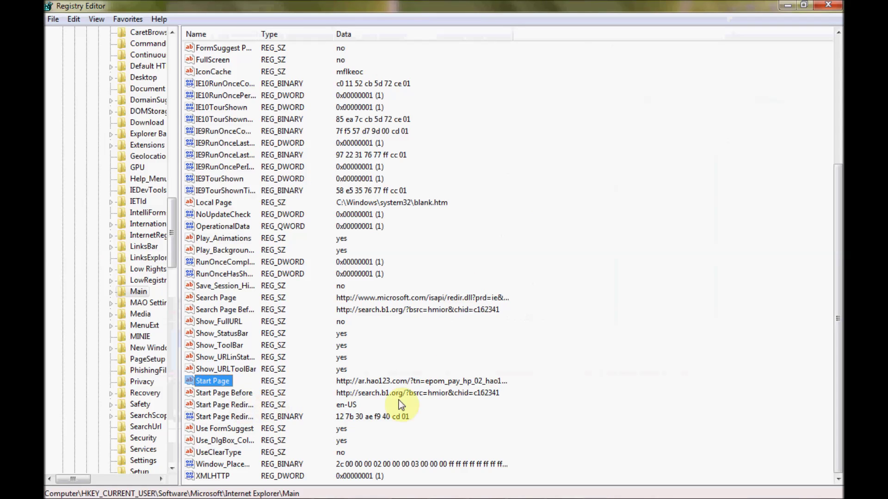
- Erase the ar.hao123.com address from Internet Explorer's Start Page value
double_click(223, 382)
drag(265, 121, 51, 122)
key(Delete)
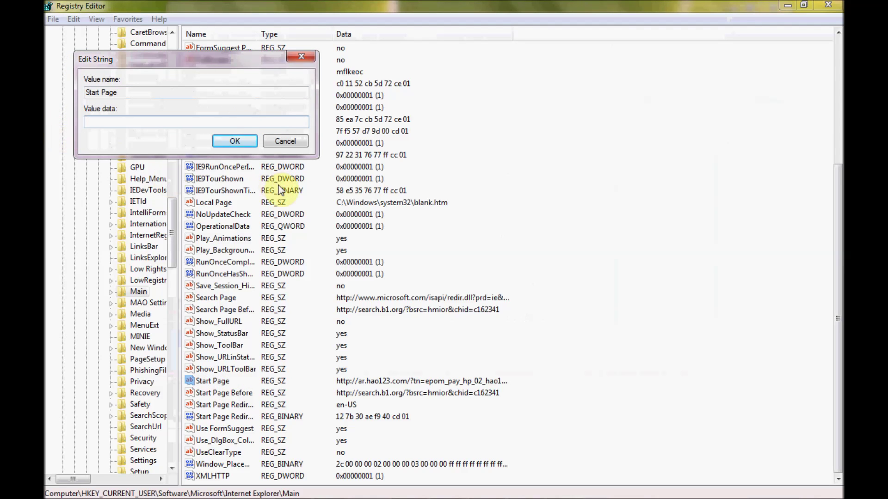
click(249, 143)
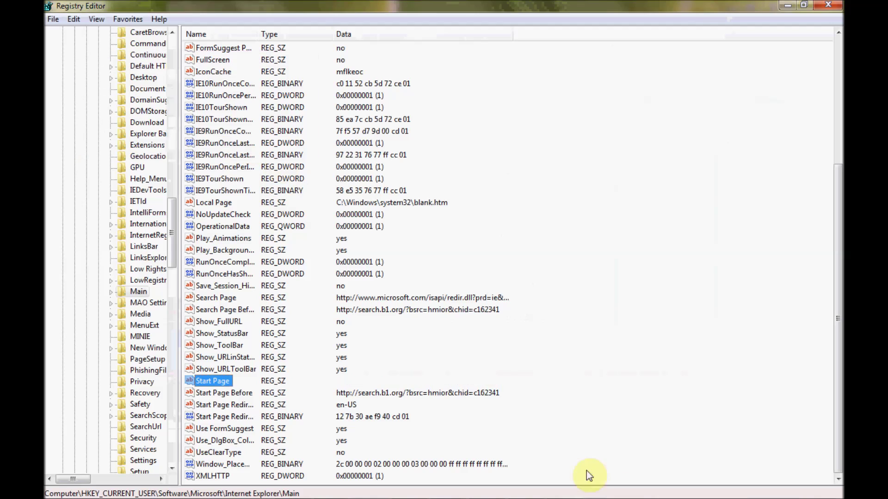
- Step through further hao123 matches, delete the hao123Setting value, and keep searching
key(F3)
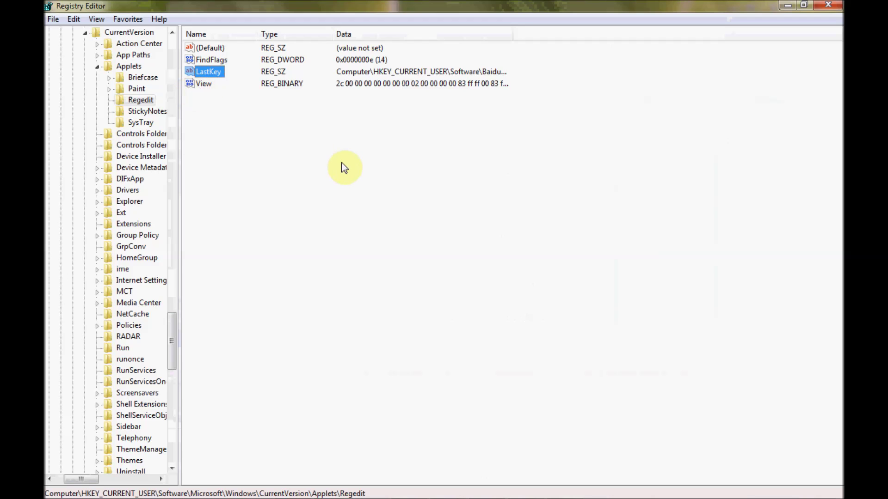
key(F3)
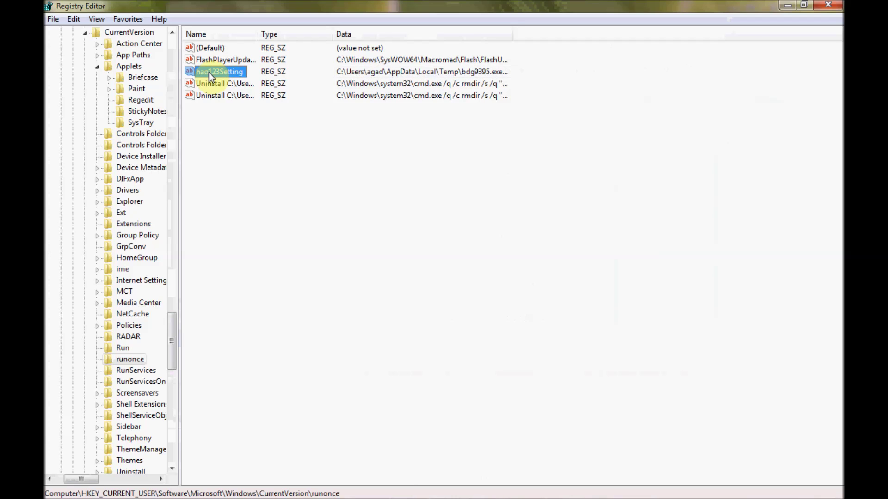
key(Delete)
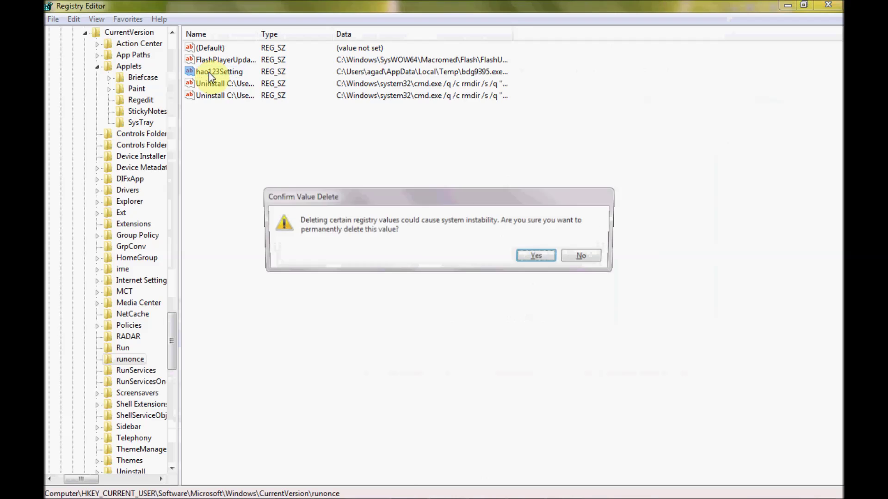
key(Return)
key(F3)
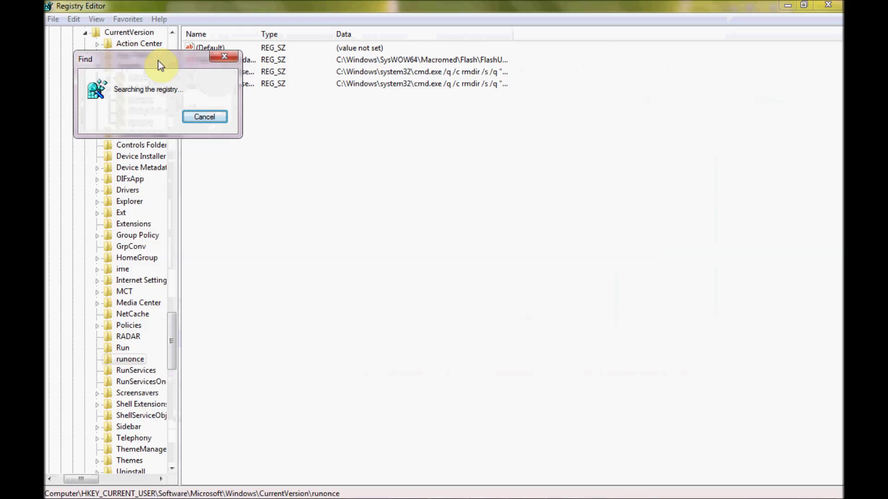
mouse_move(591, 495)
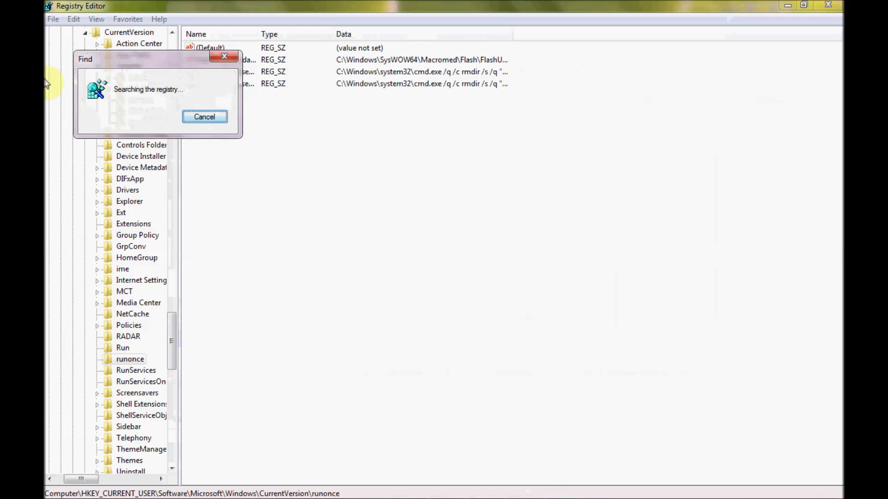
mouse_move(620, 497)
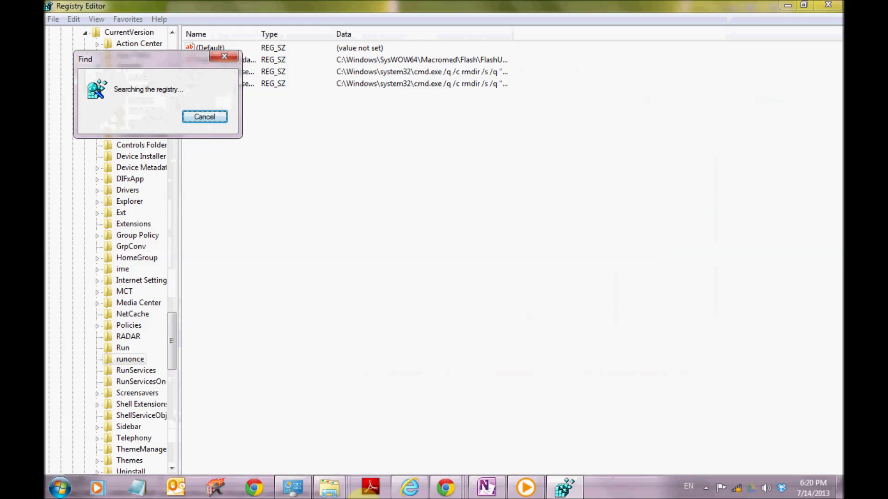
- Return to Chrome's settings page and reveal the advanced settings
mouse_move(440, 487)
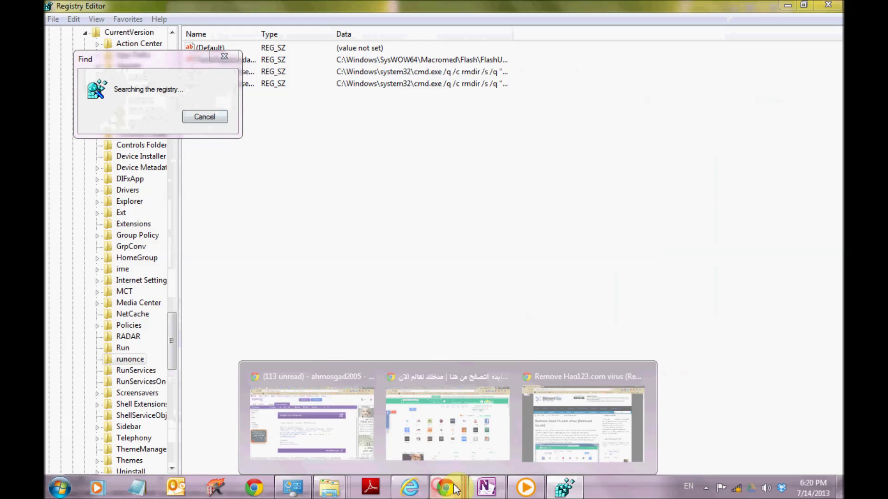
click(515, 453)
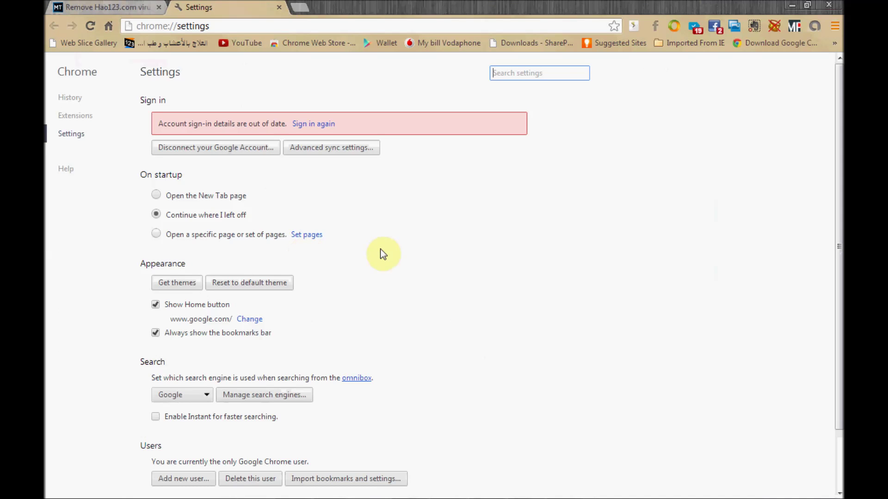
scroll(384, 254, down, 3)
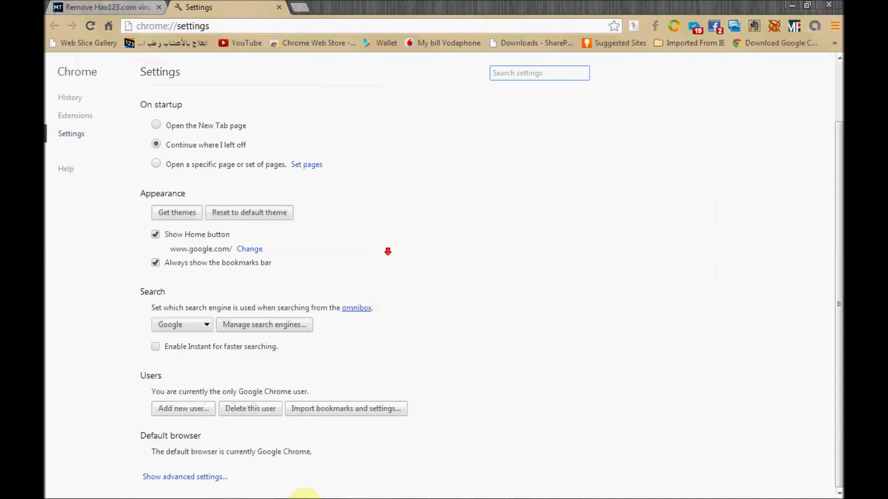
click(204, 477)
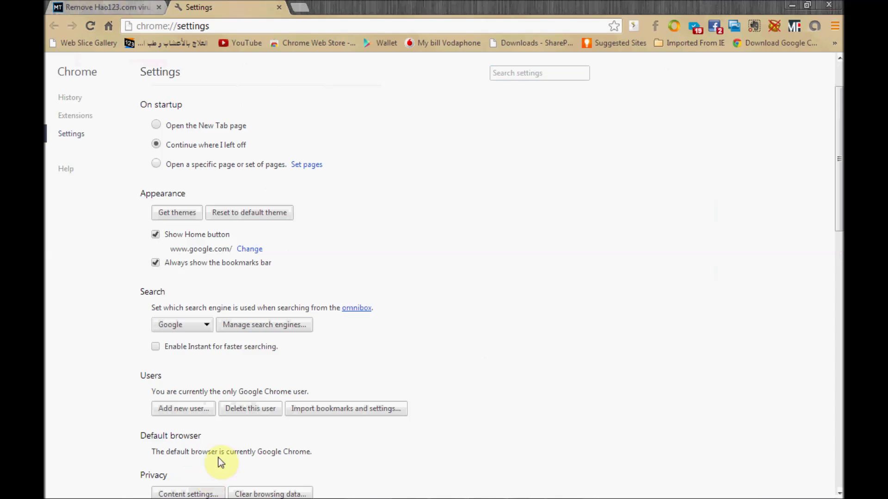
- Open the Windows Internet Properties connection settings from Chrome's Network section
scroll(341, 387, down, 8)
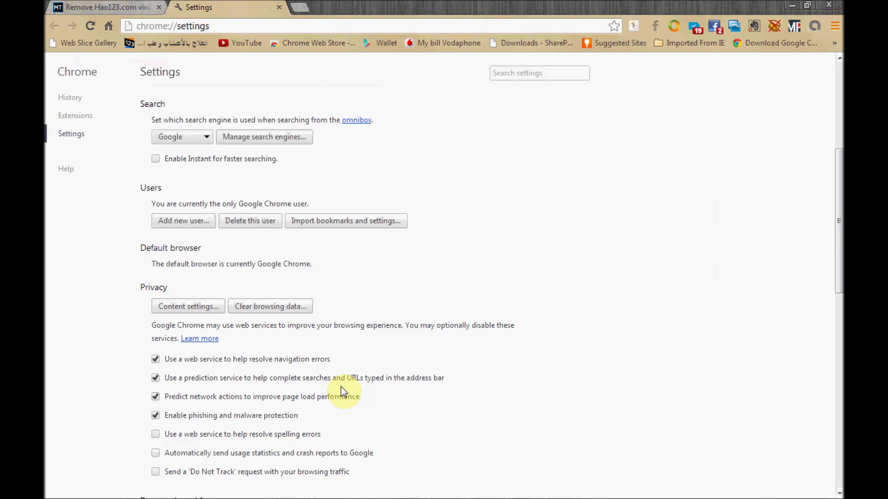
scroll(341, 387, down, 8)
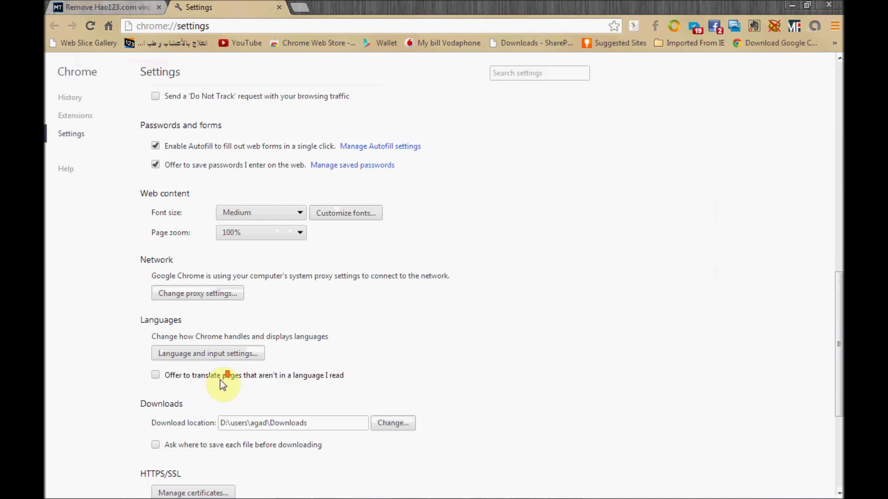
scroll(220, 380, down, 5)
scroll(216, 384, up, 4)
scroll(215, 384, up, 8)
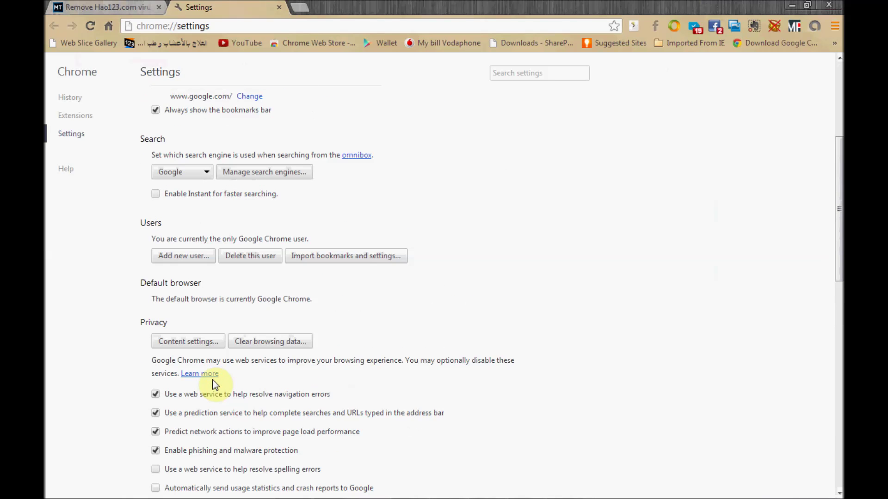
scroll(215, 384, up, 5)
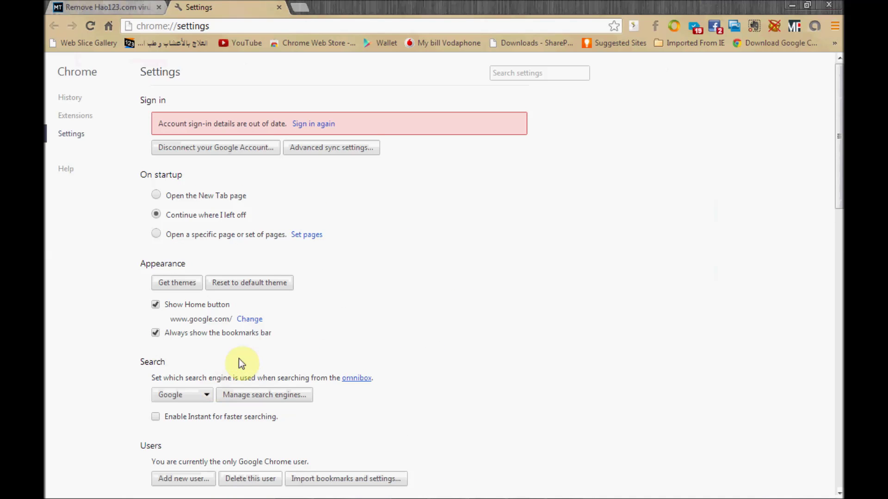
scroll(282, 339, down, 1)
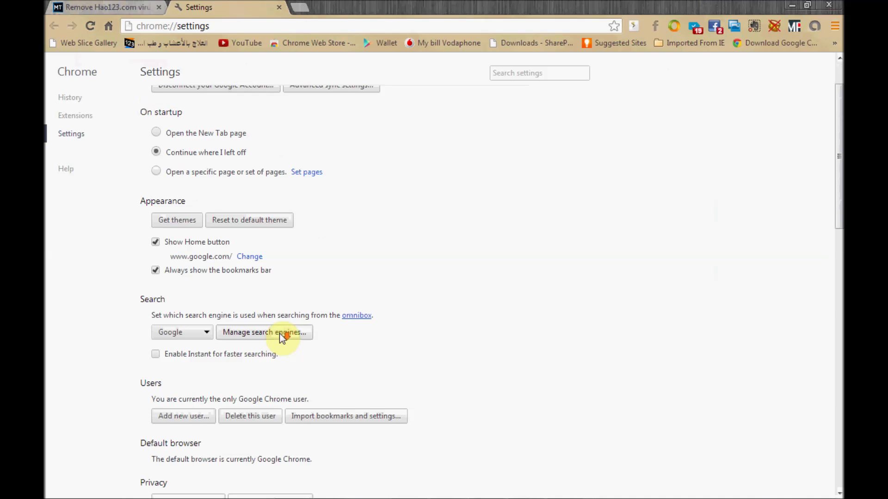
scroll(282, 338, down, 2)
scroll(280, 336, down, 2)
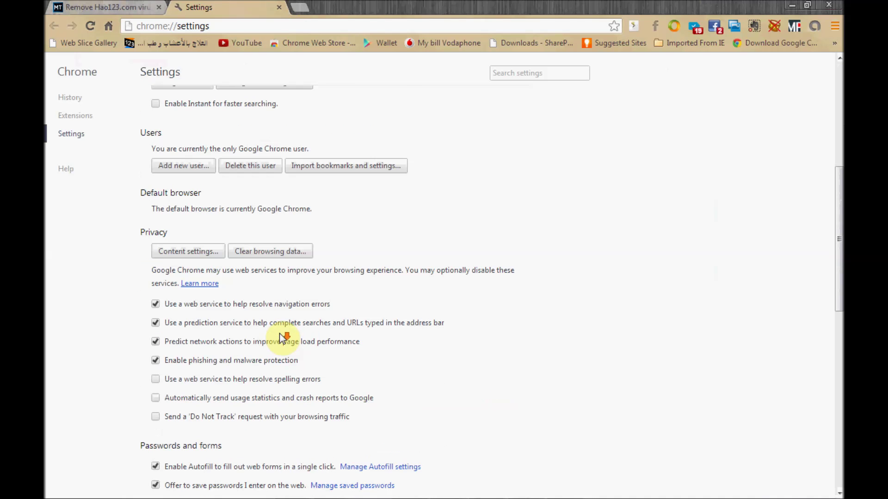
scroll(281, 338, down, 4)
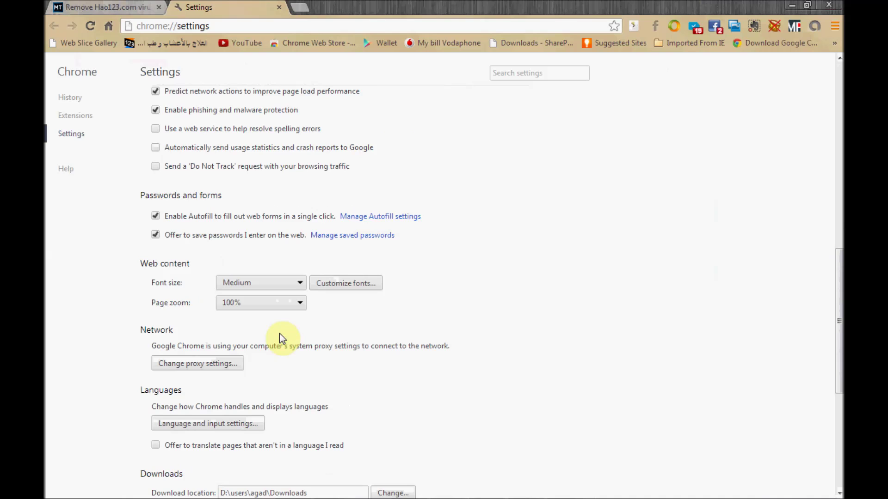
click(197, 364)
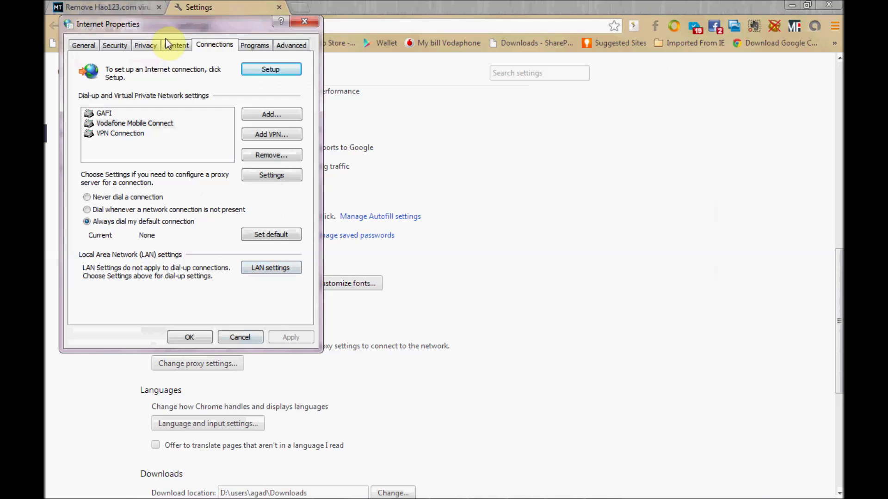
click(78, 44)
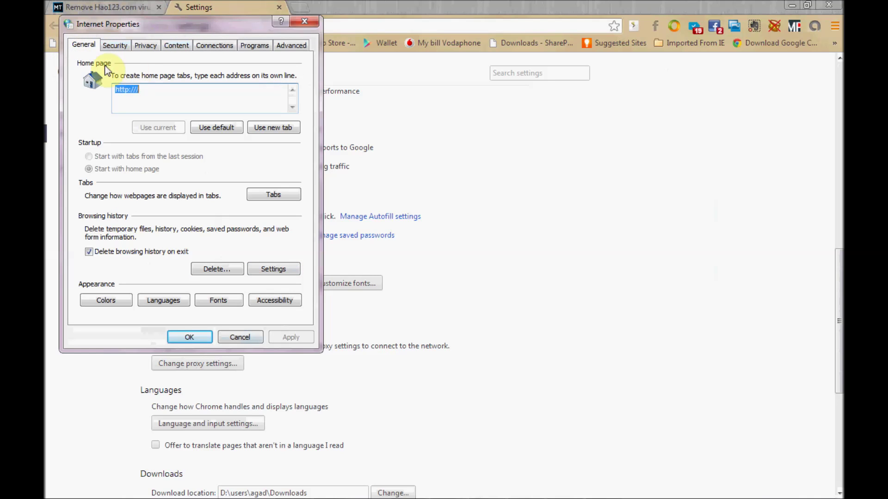
click(155, 88)
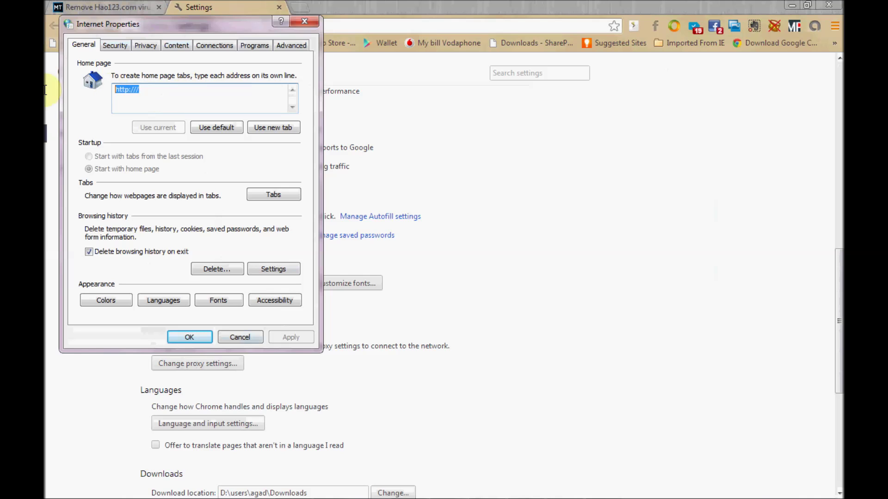
drag(117, 91, 207, 97)
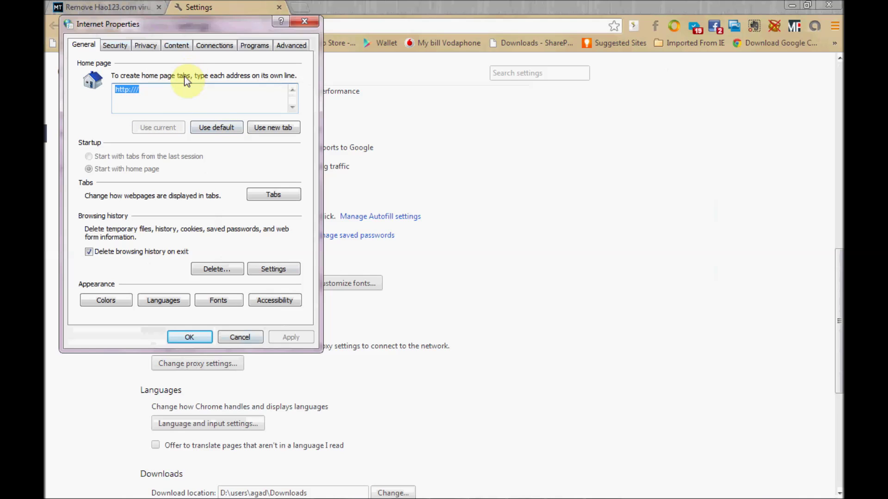
key(Delete)
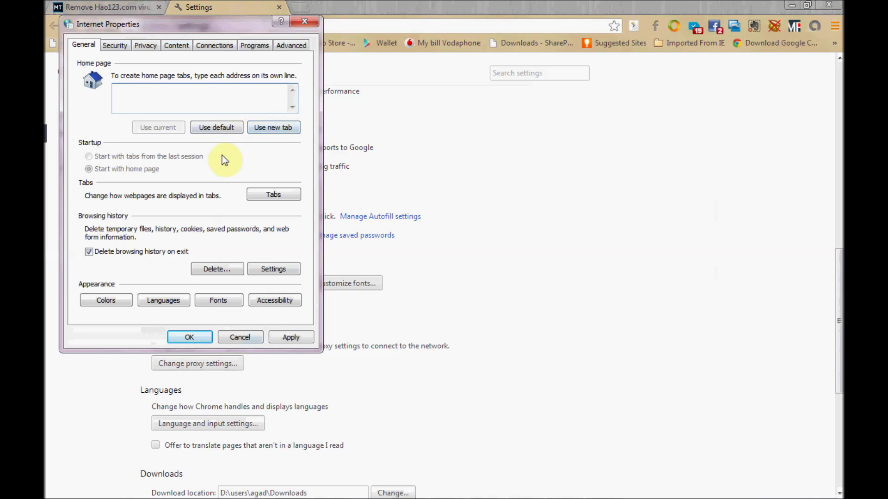
click(292, 338)
click(189, 337)
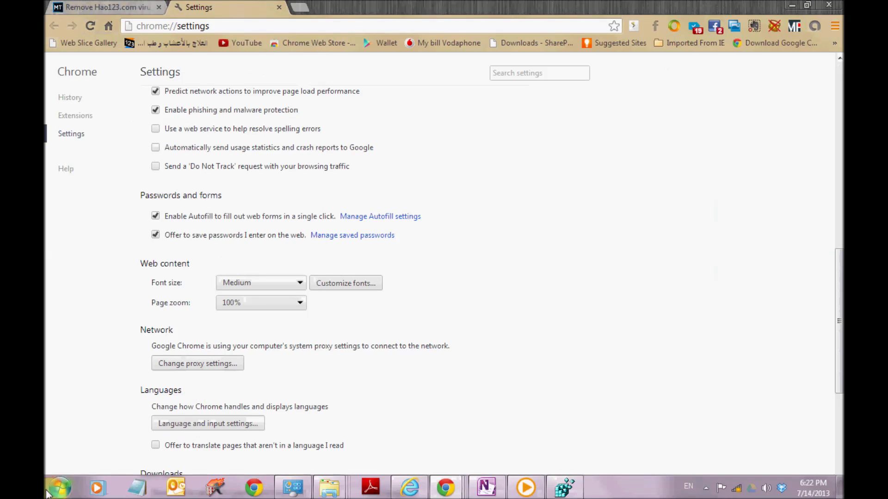
- Search the Start Menu for hao123
click(55, 490)
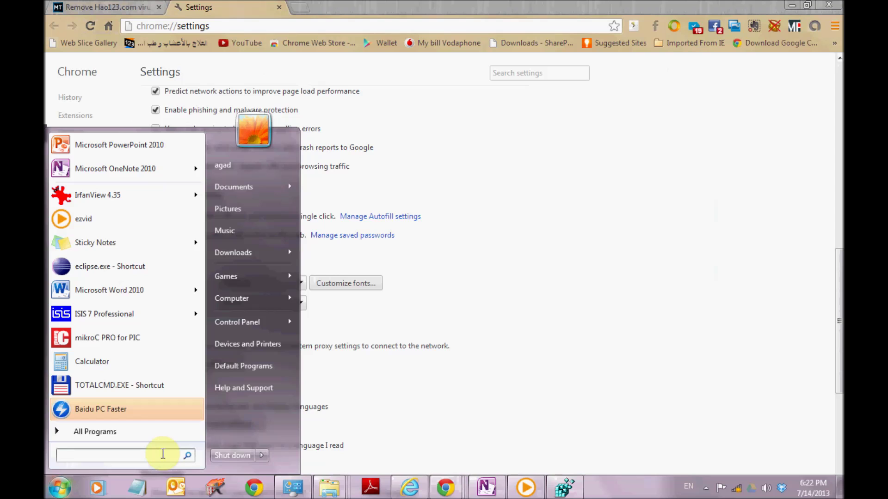
text(ha)
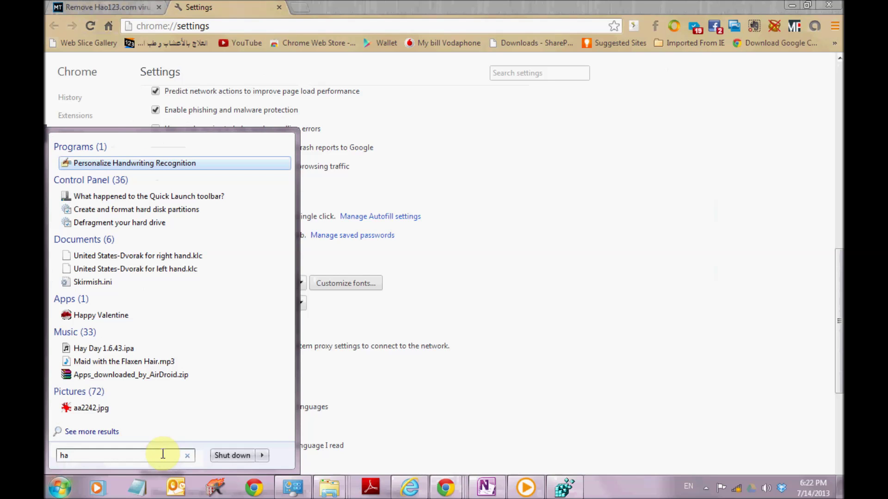
text(o123)
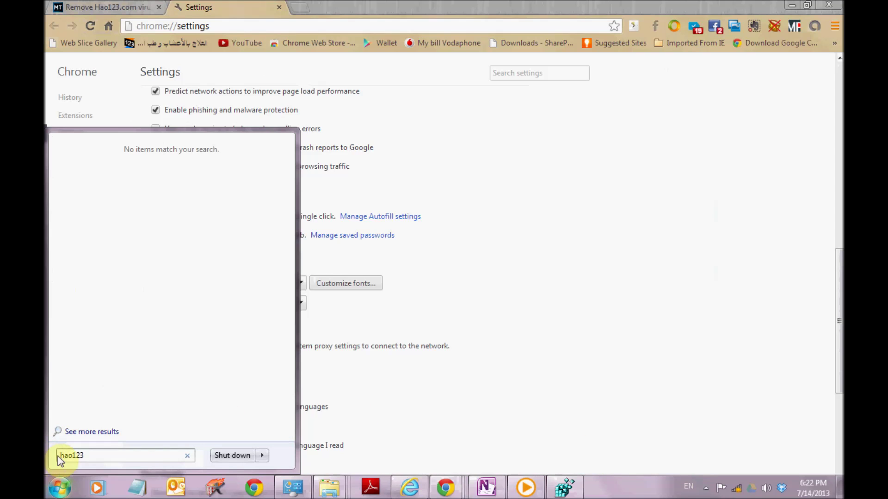
- Check the full Explorer results for hao123 show 0 items, then close the window
click(110, 434)
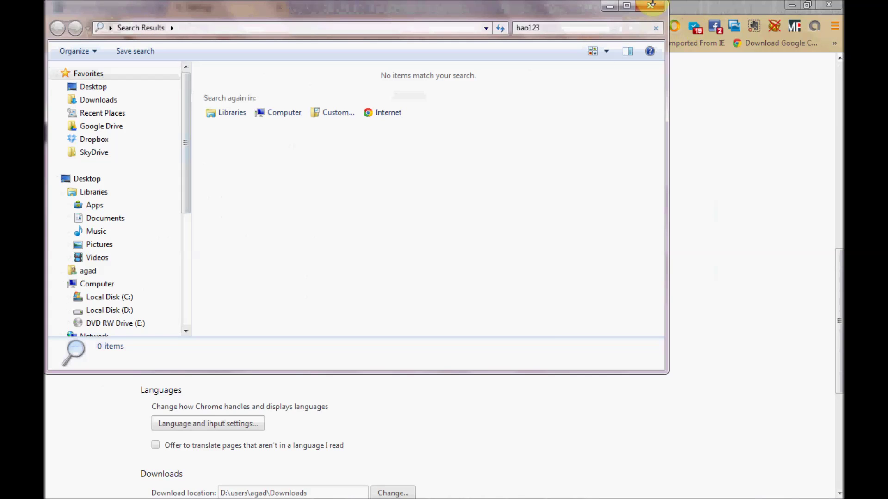
click(654, 6)
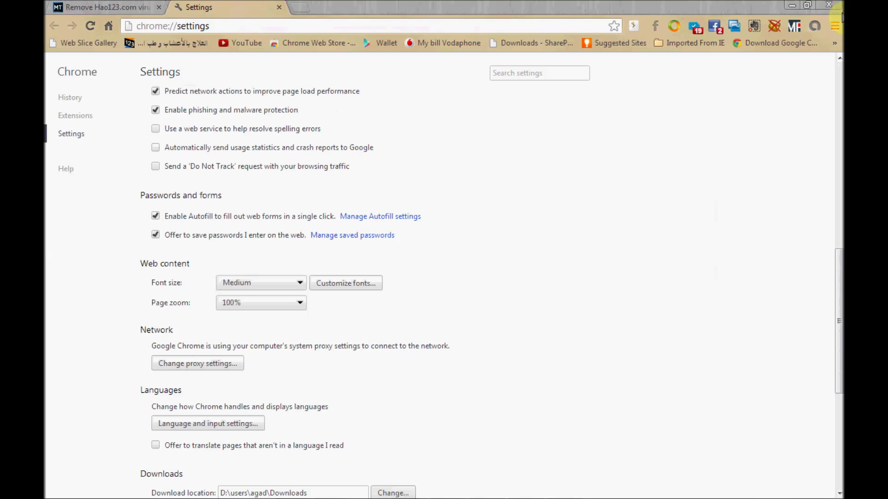
mouse_move(457, 494)
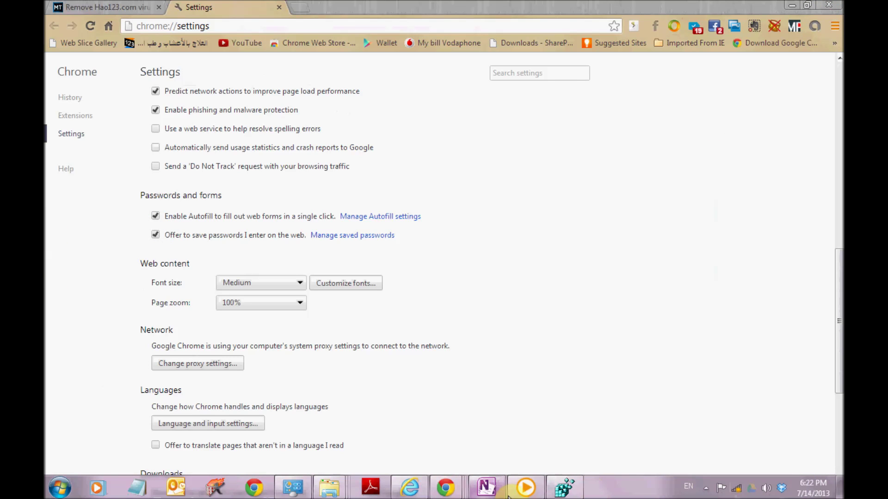